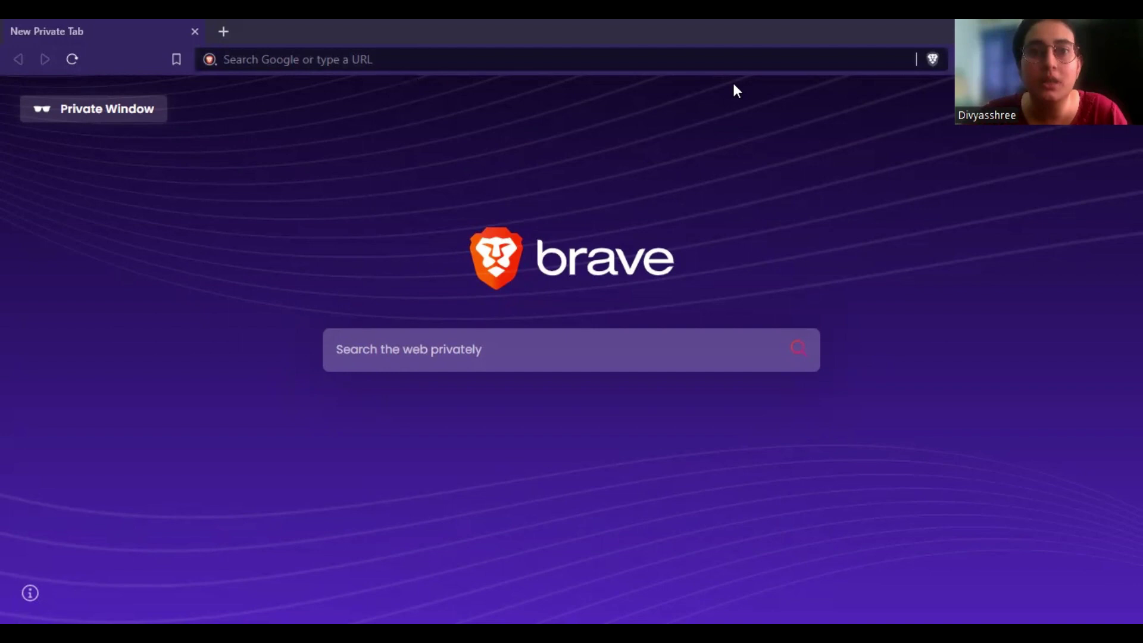
text(bit.ly)
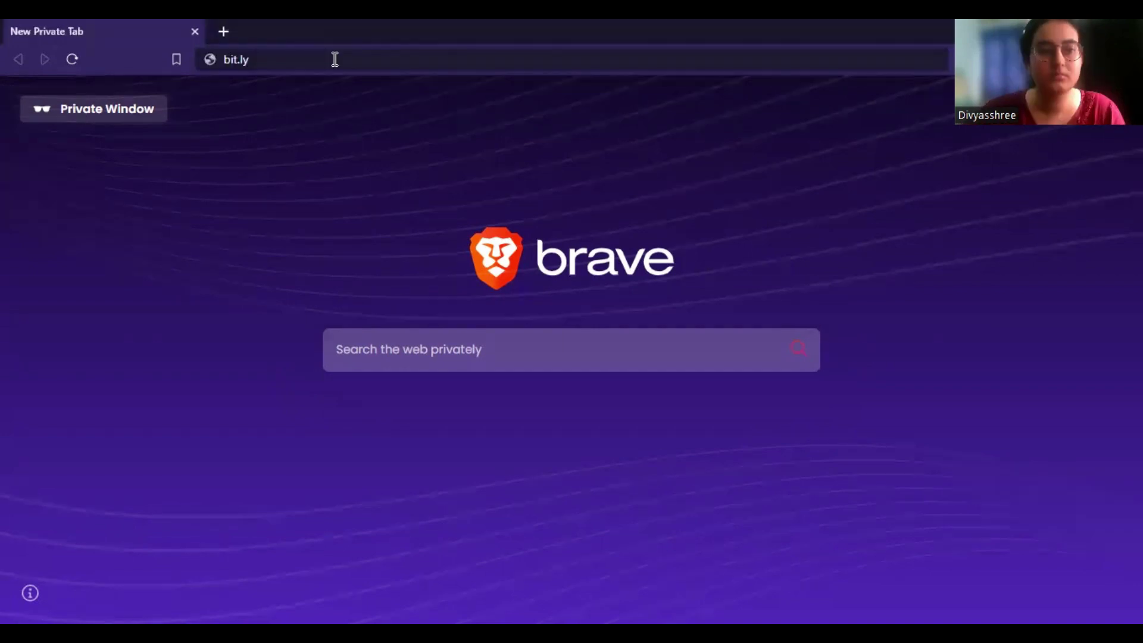
- Load the shortened portfolio link bit.ly/portfolioDivy in the Brave private window
click(334, 59)
text(/portfolioDivy)
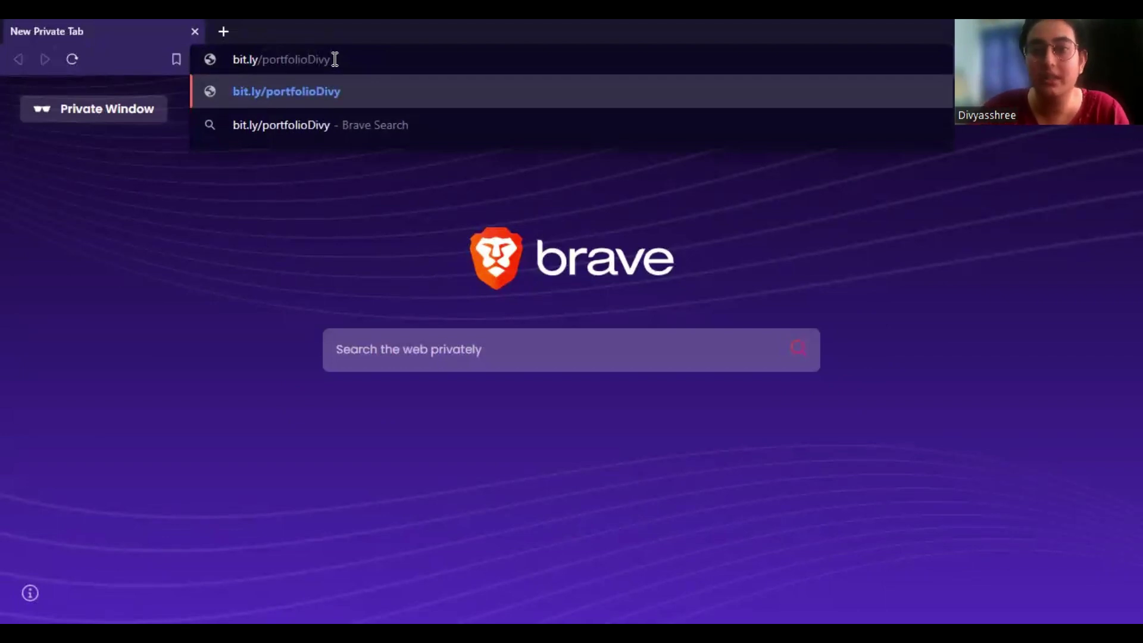
key(Return)
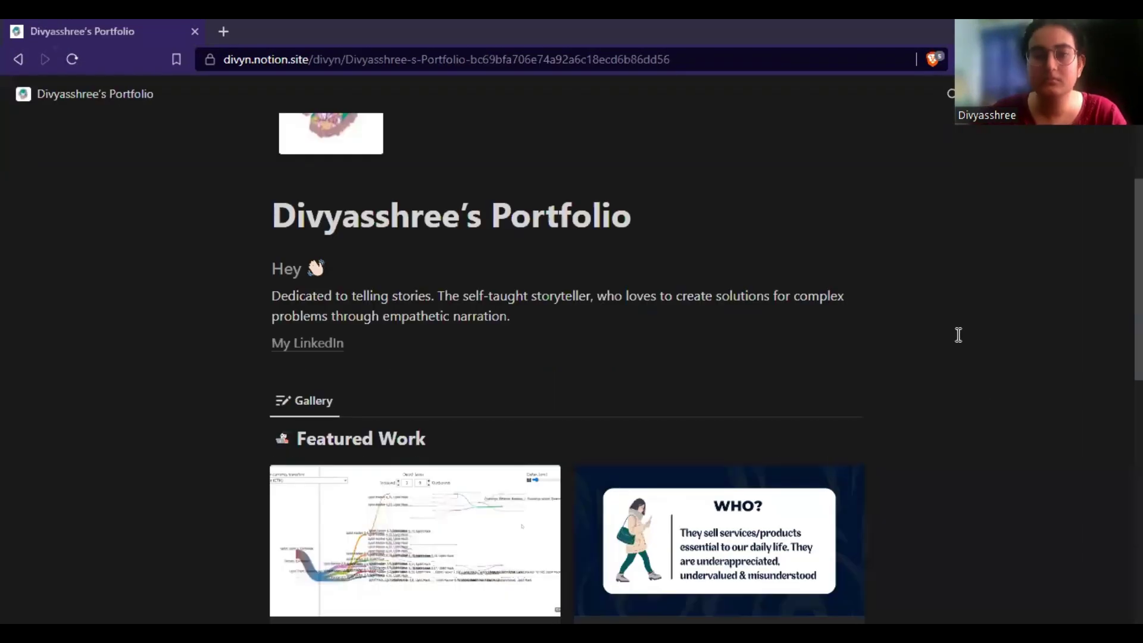
scroll(816, 283, up, 2)
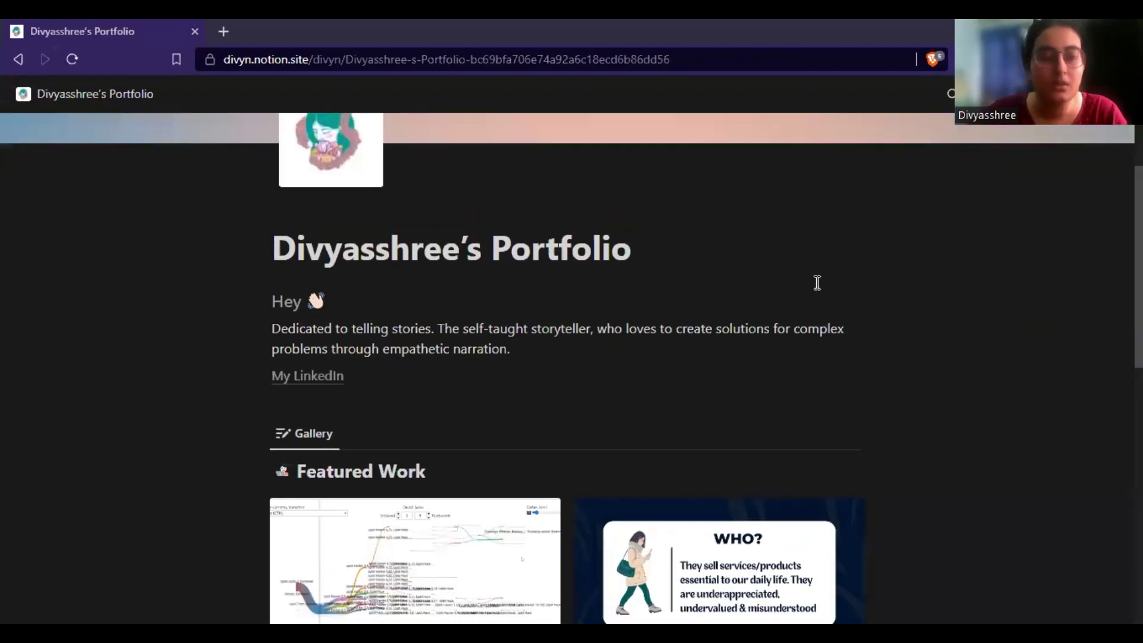
scroll(401, 242, down, 1)
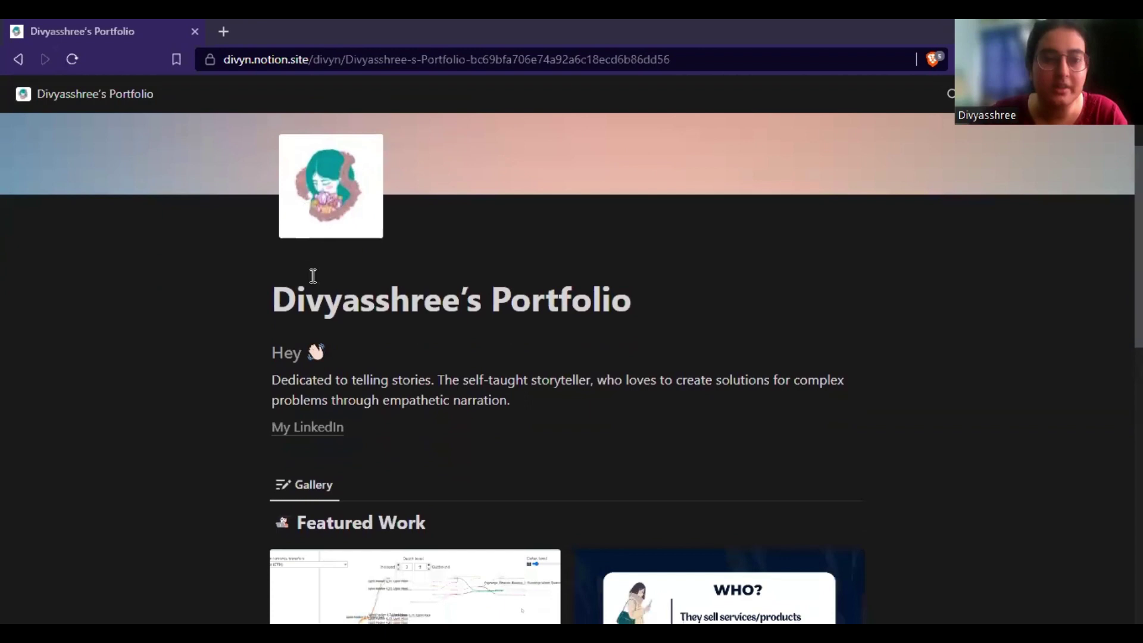
triple_click(502, 307)
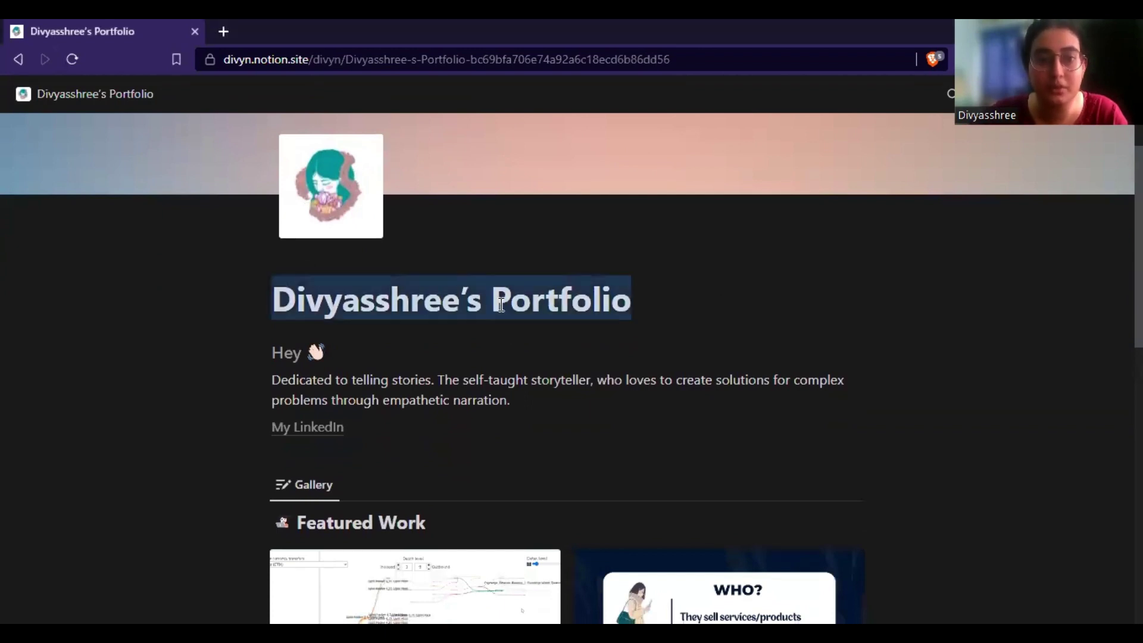
click(501, 304)
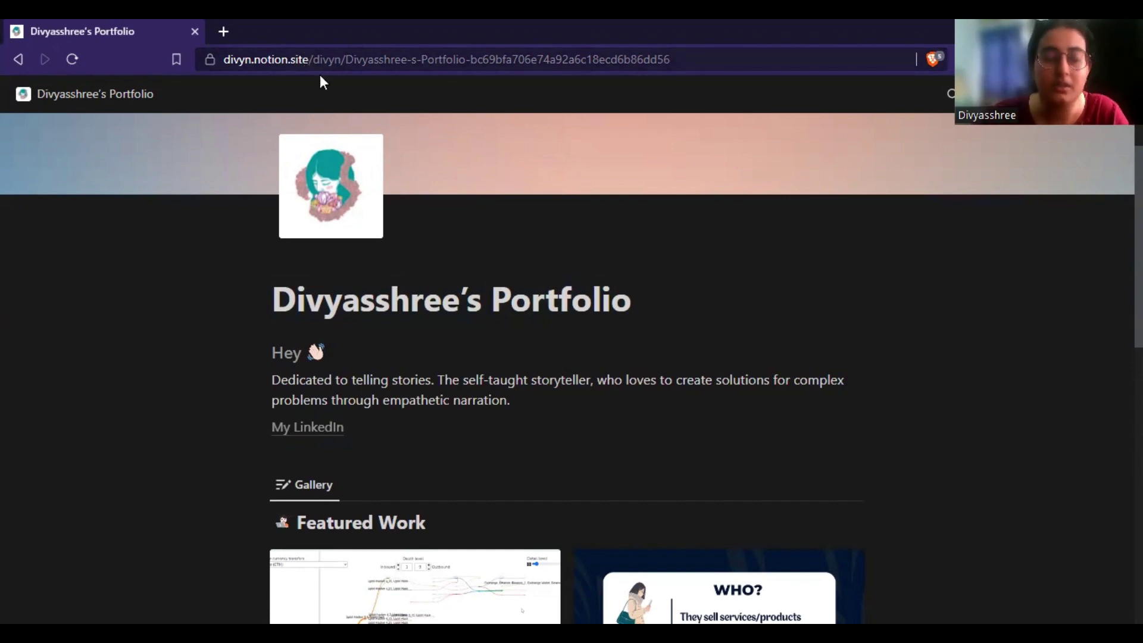
scroll(306, 301, down, 1)
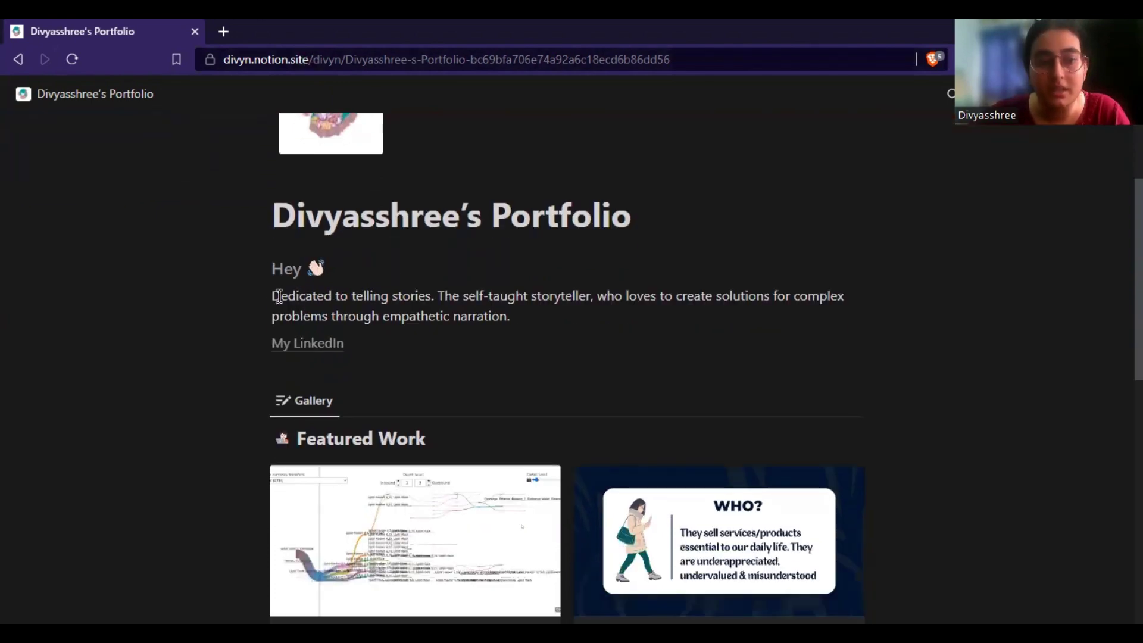
mouse_move(278, 296)
mouse_down()
mouse_move(561, 306)
mouse_move(528, 321)
mouse_up()
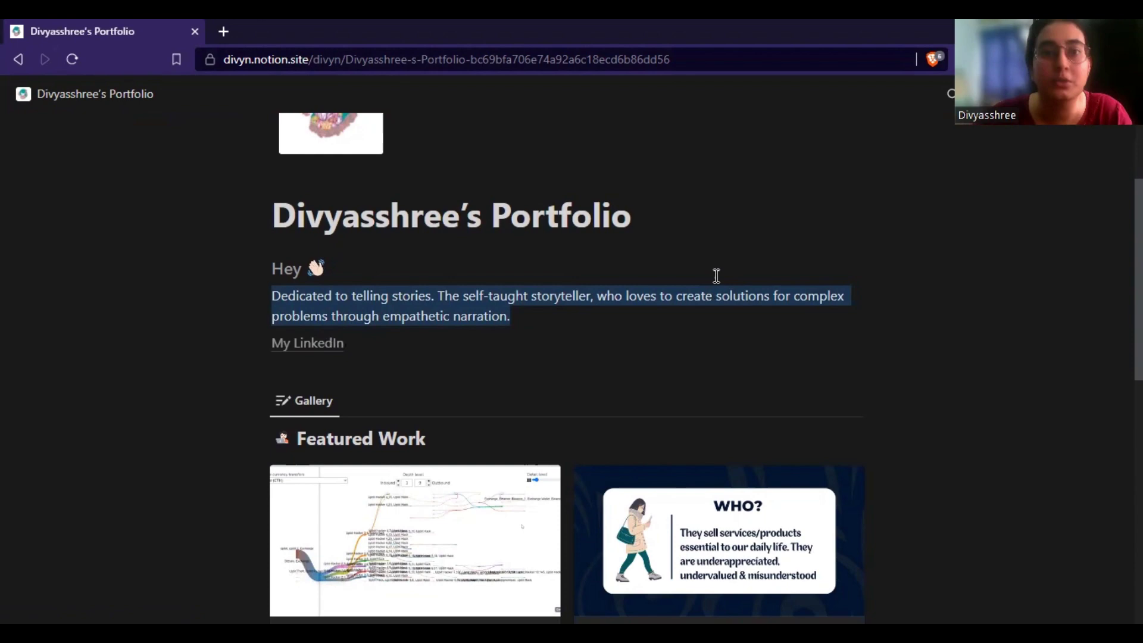
scroll(738, 273, down, 2)
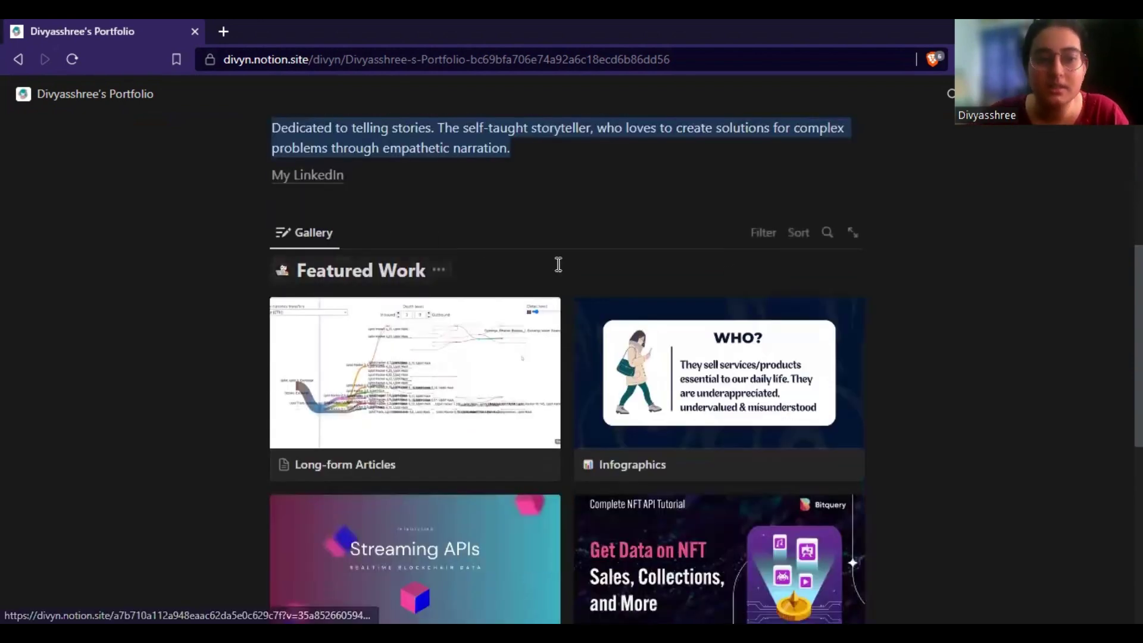
scroll(535, 264, down, 3)
scroll(540, 298, up, 2)
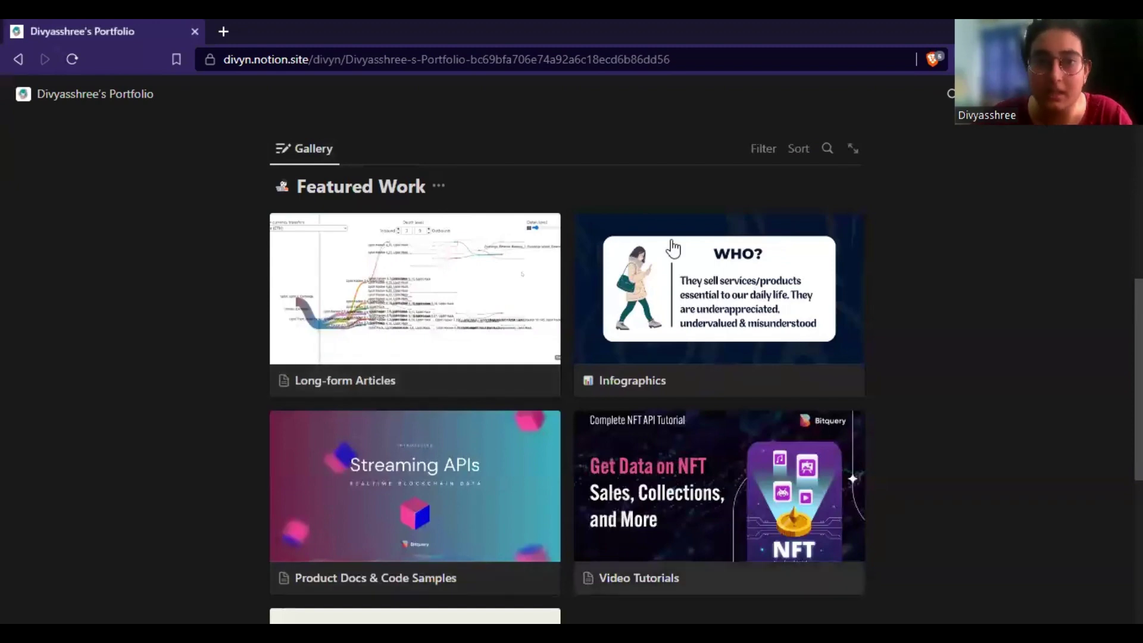
scroll(679, 237, down, 2)
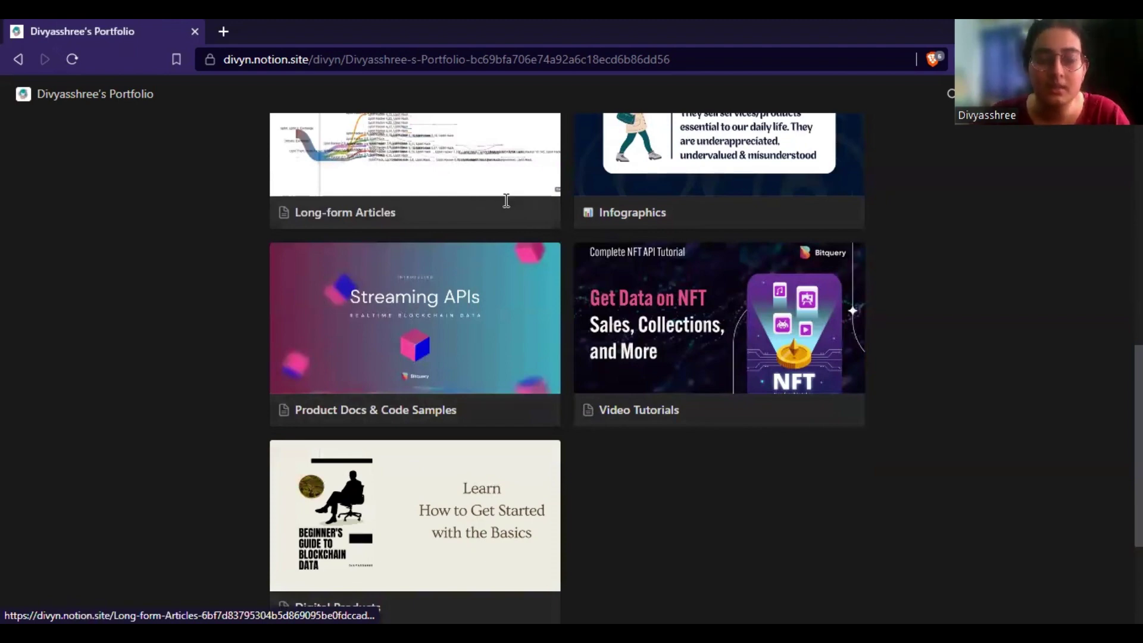
scroll(505, 201, up, 2)
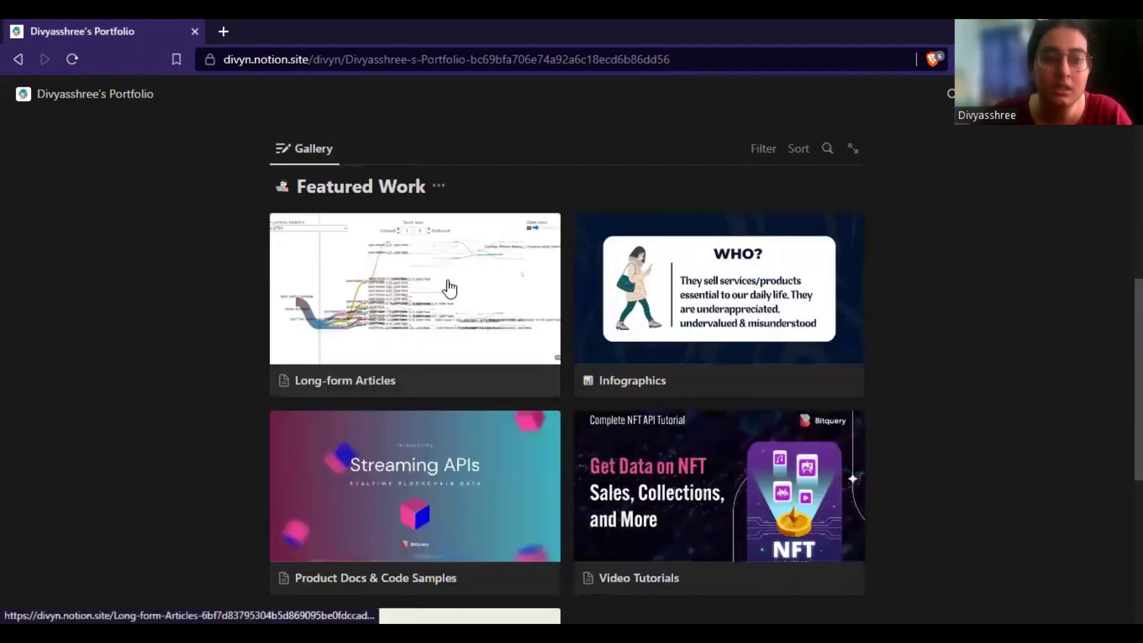
- Preview the Long-form Articles category and open it as a full page
click(450, 287)
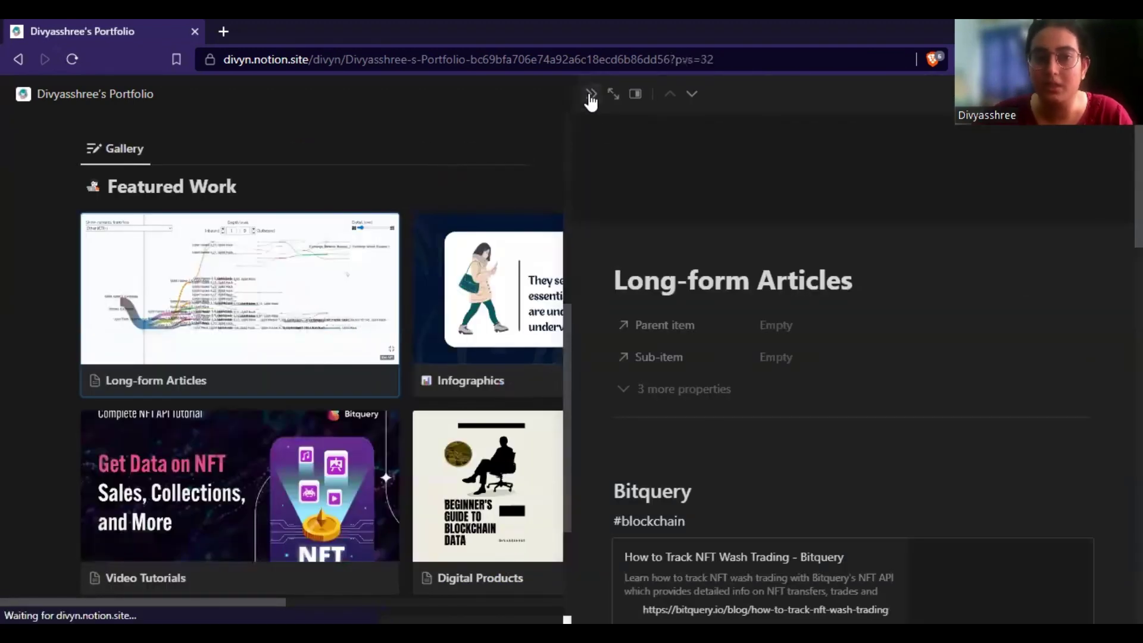
click(591, 94)
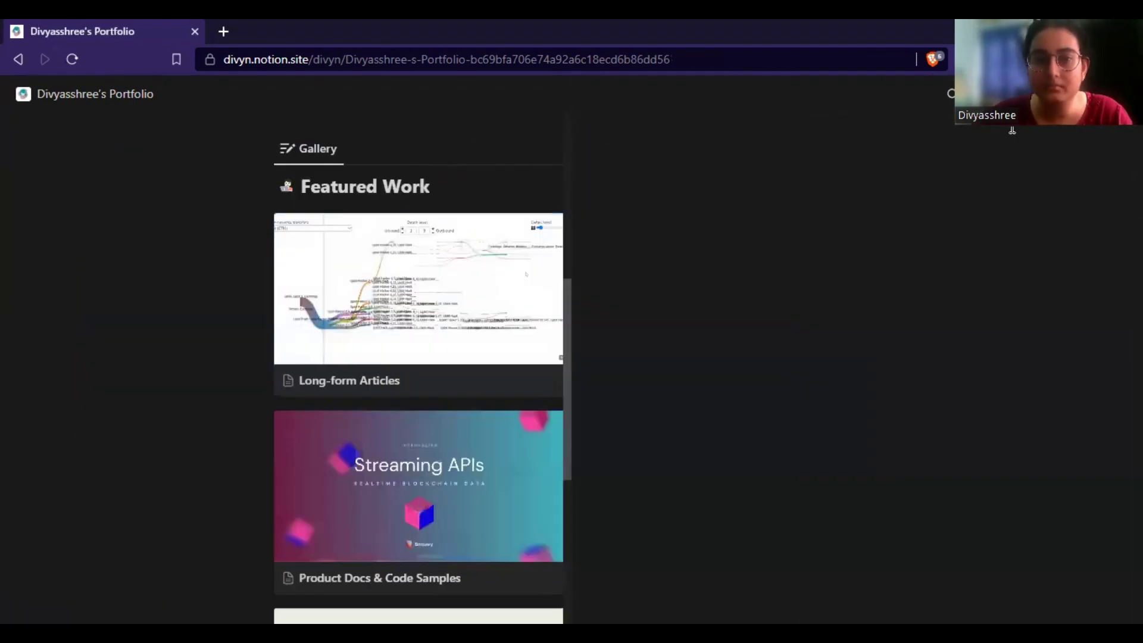
click(375, 286)
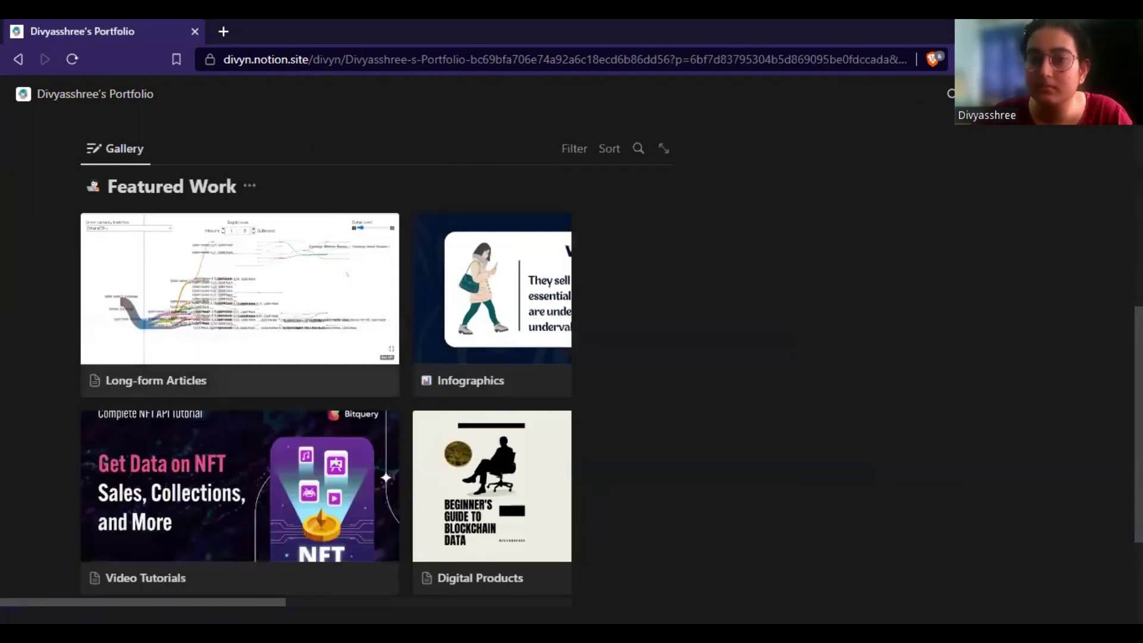
click(611, 94)
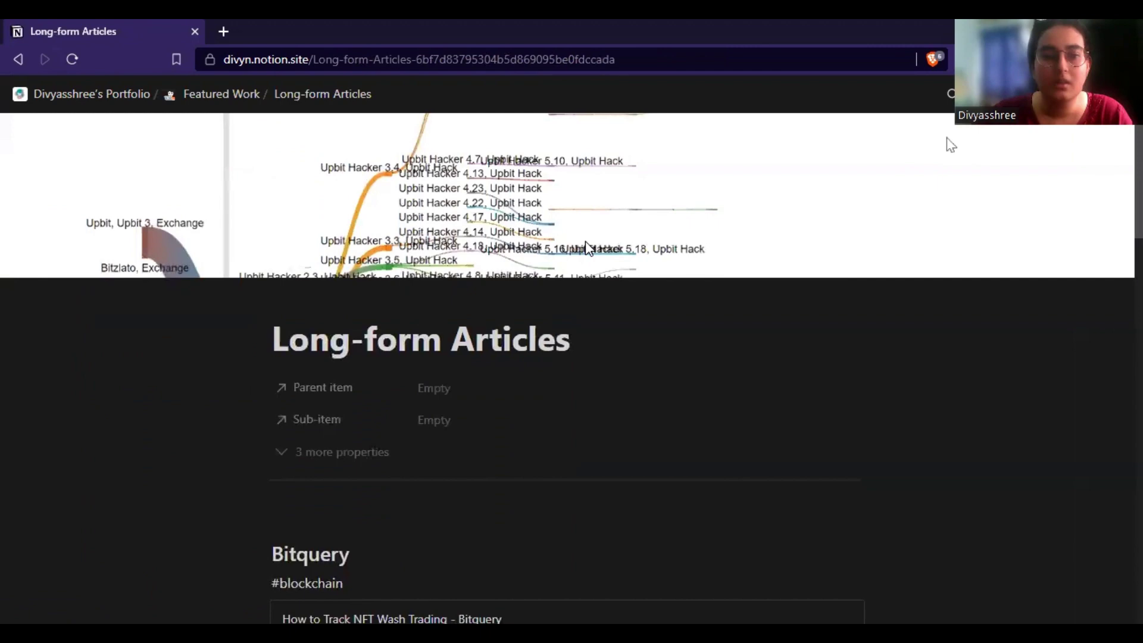
scroll(540, 304, down, 2)
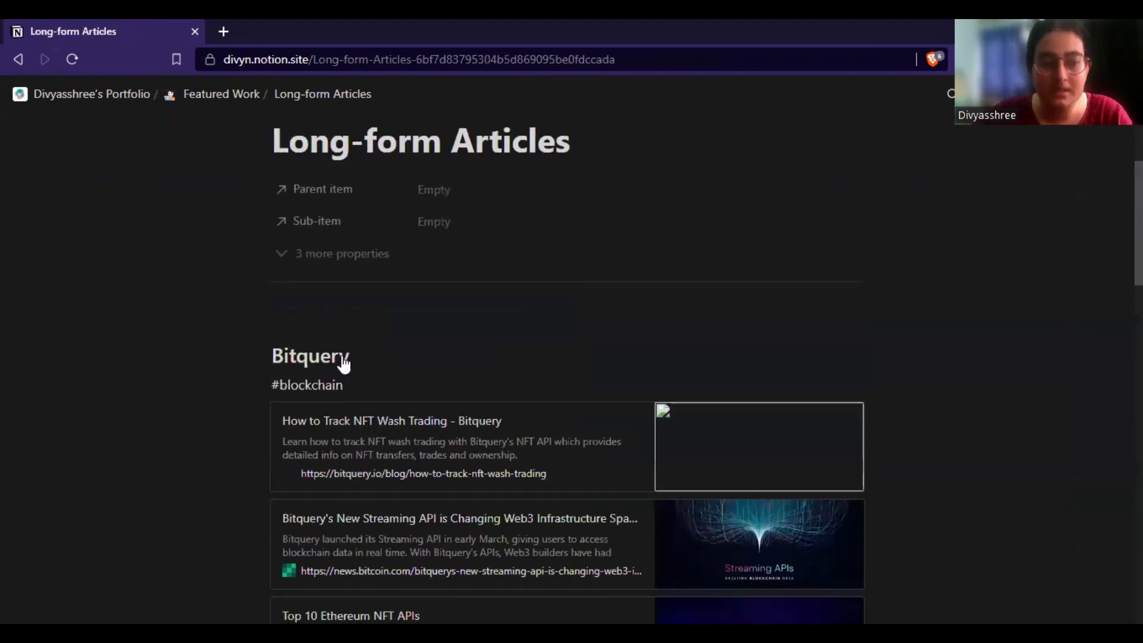
scroll(622, 347, down, 2)
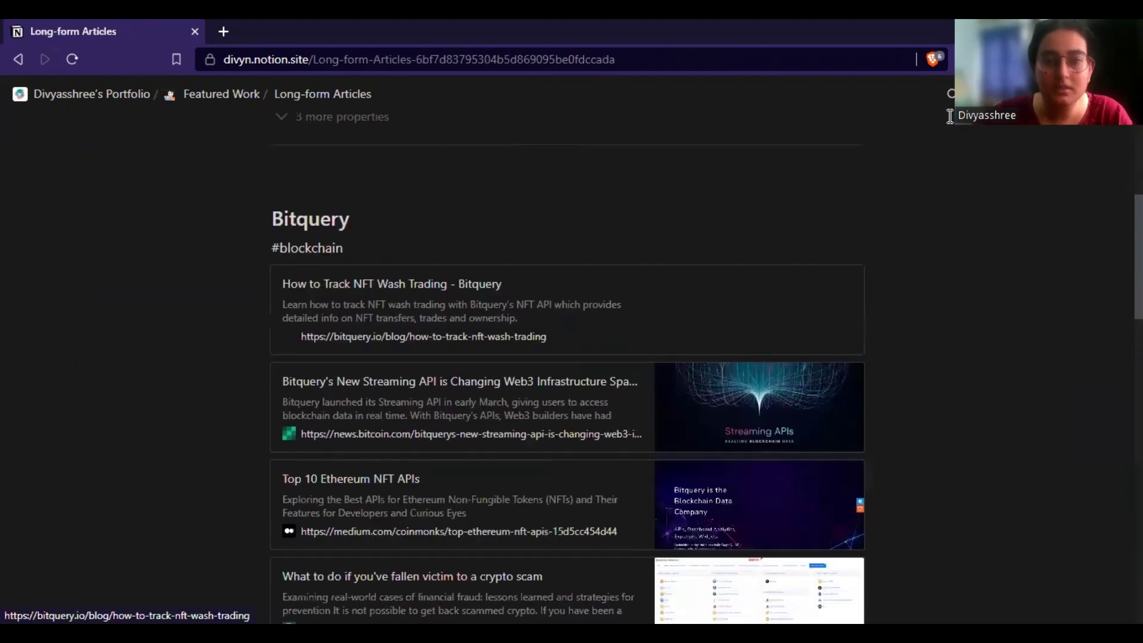
scroll(950, 146, up, 4)
- Search Long-form Articles for 'saas' and open the matching Scrut result
click(951, 93)
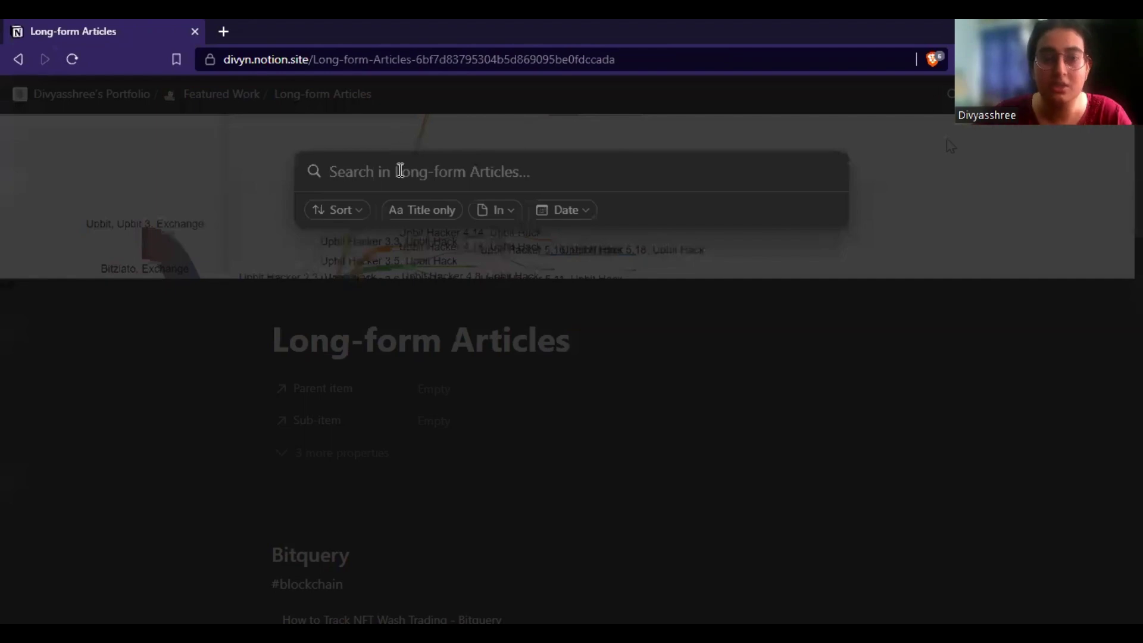
click(149, 423)
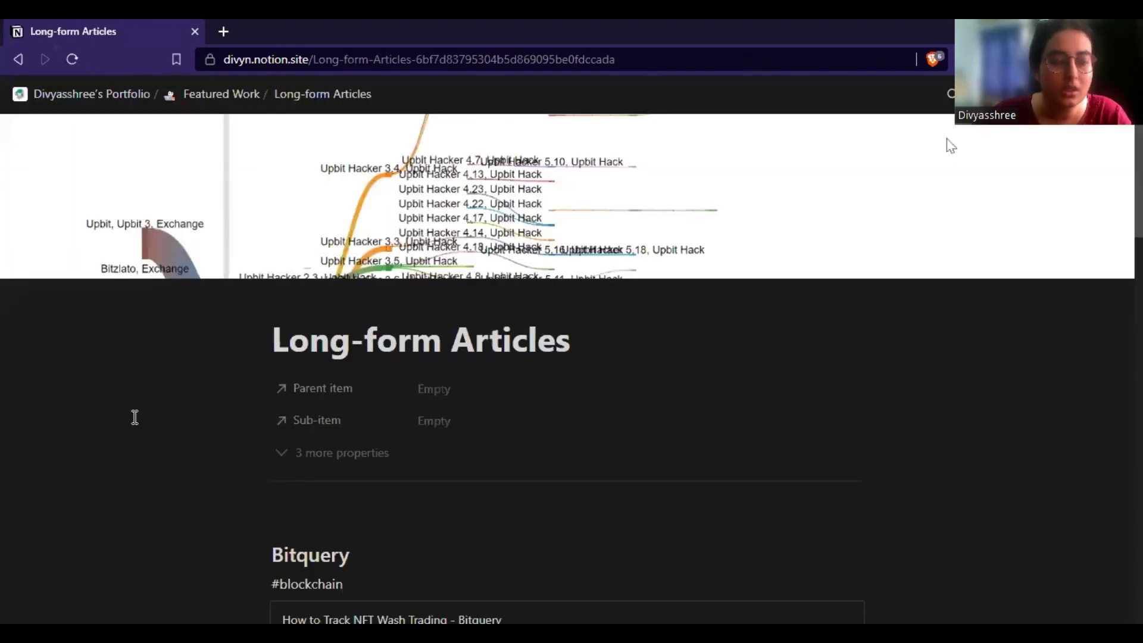
scroll(234, 421, down, 2)
double_click(235, 422)
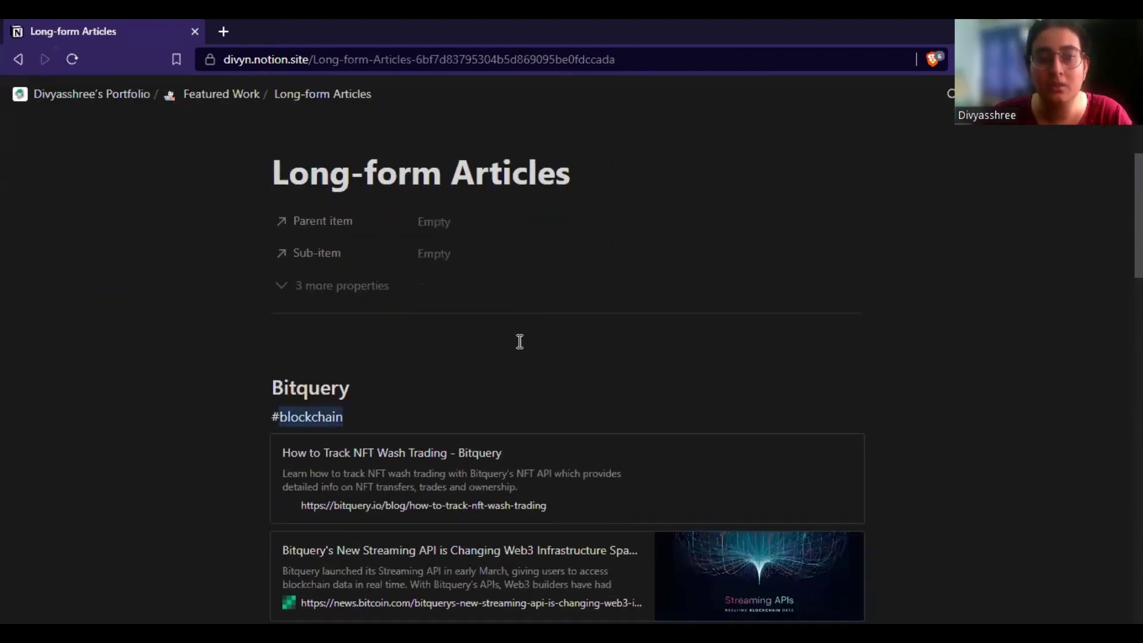
scroll(404, 606, up, 2)
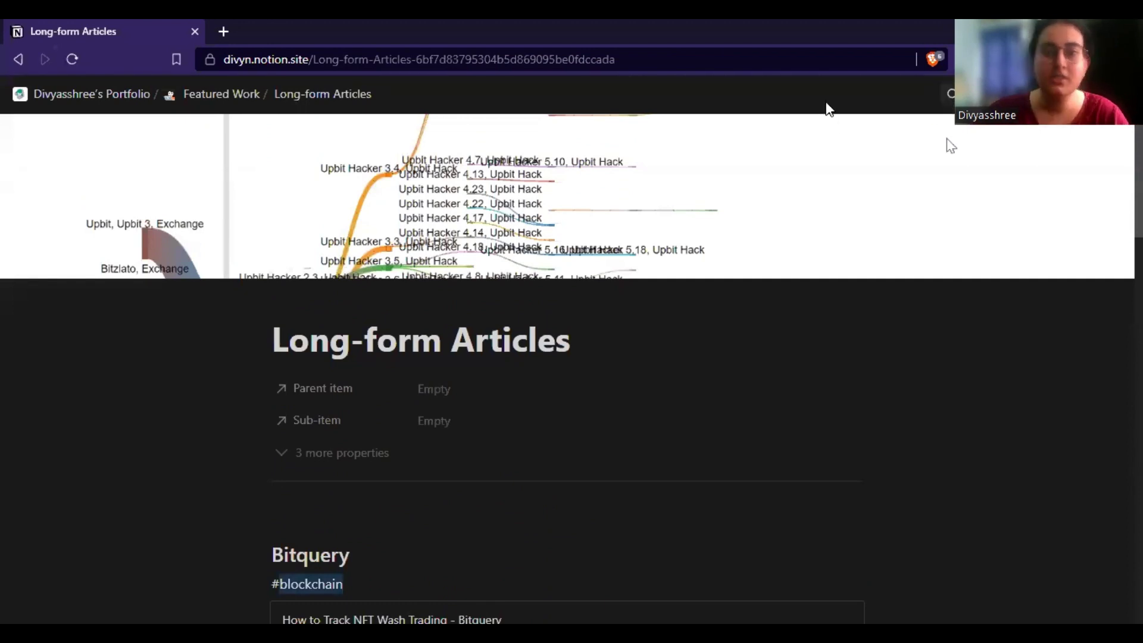
click(951, 93)
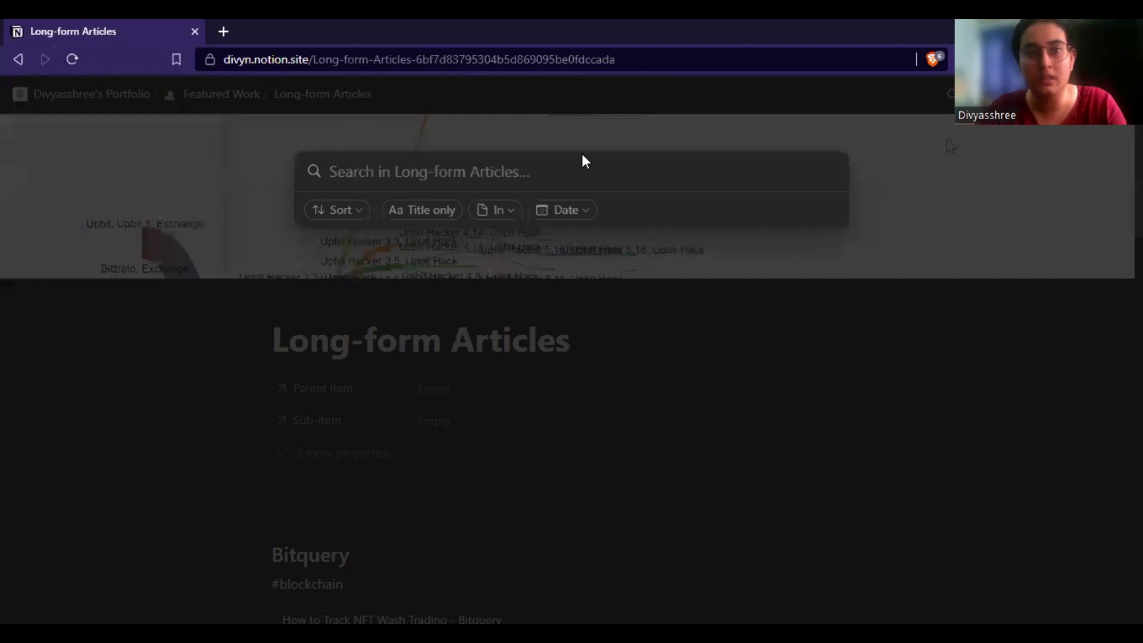
text(saas)
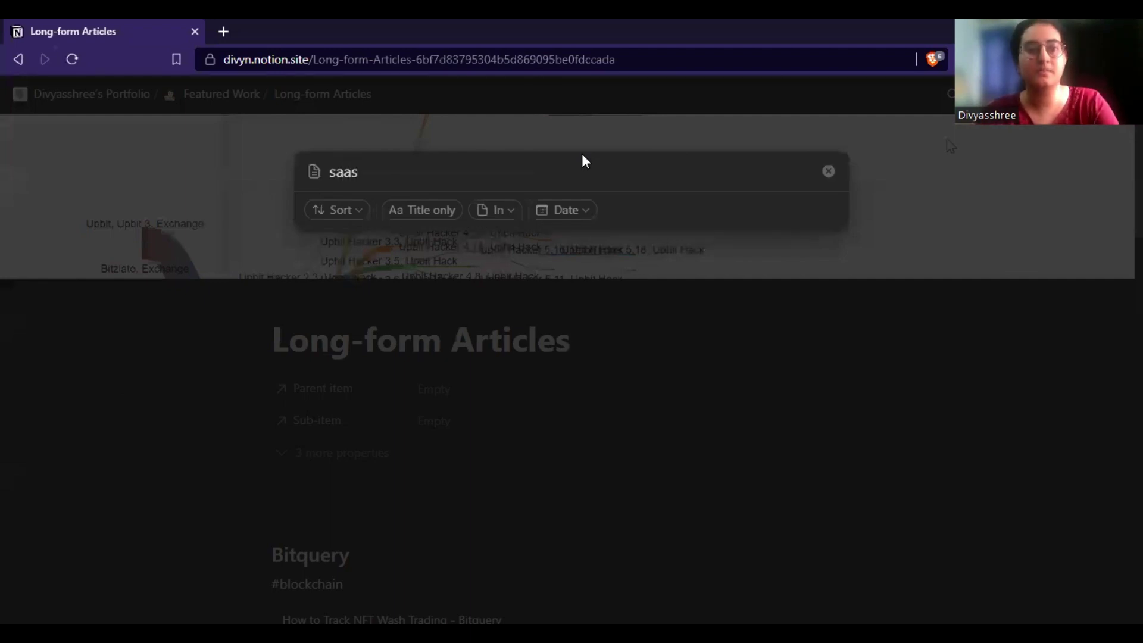
click(488, 269)
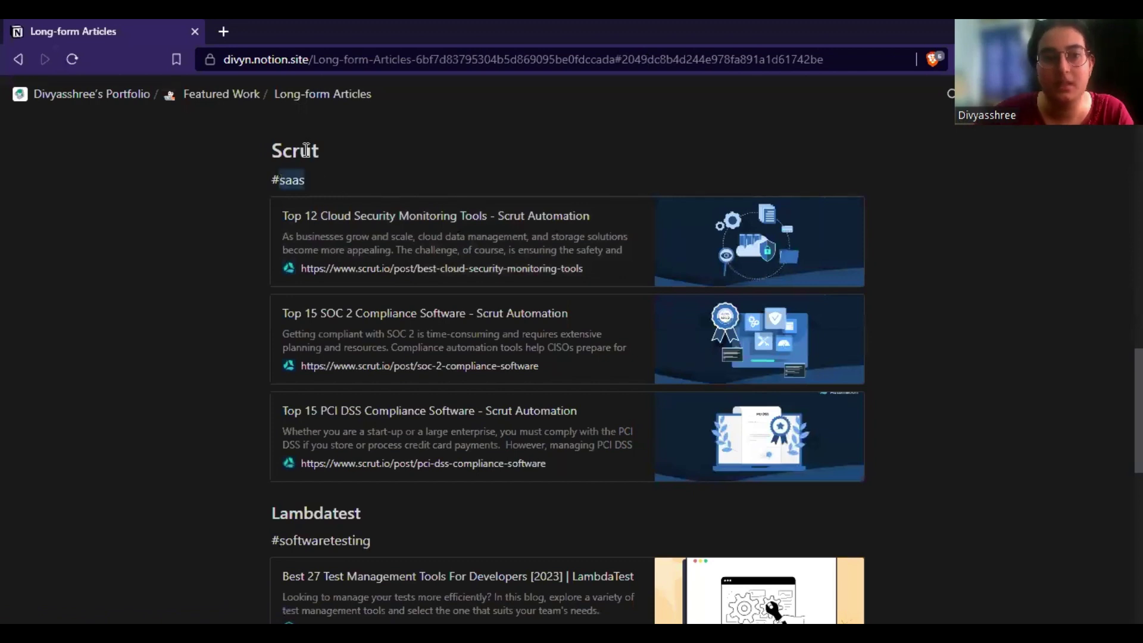
- Leave the Scrut article for the Featured Work gallery and search it for 'blockchain'
click(393, 214)
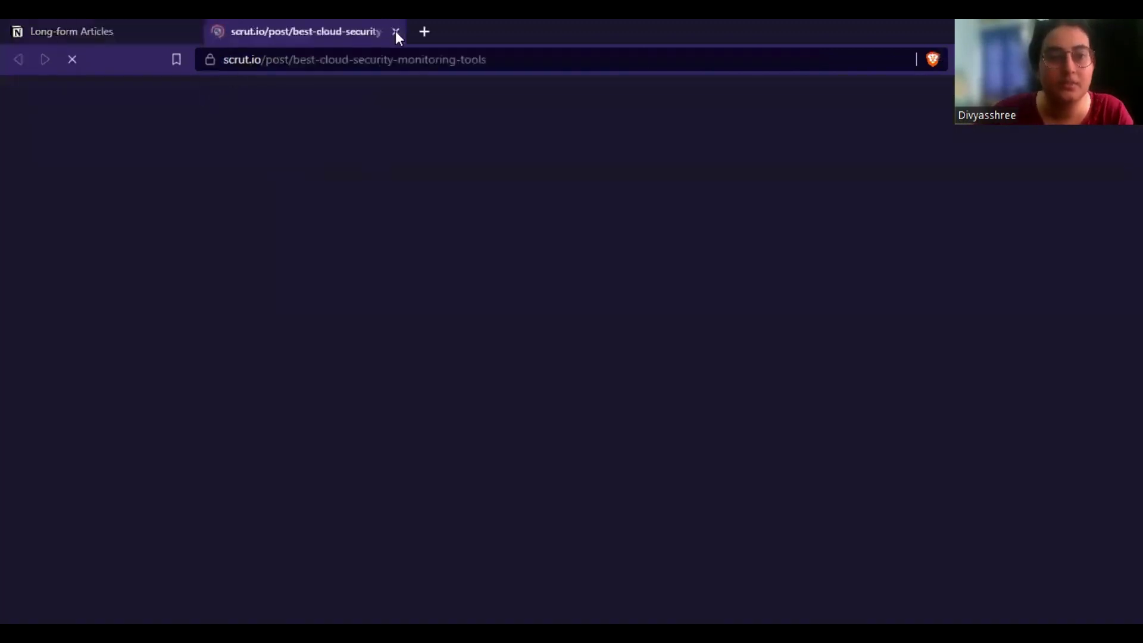
click(395, 32)
click(223, 102)
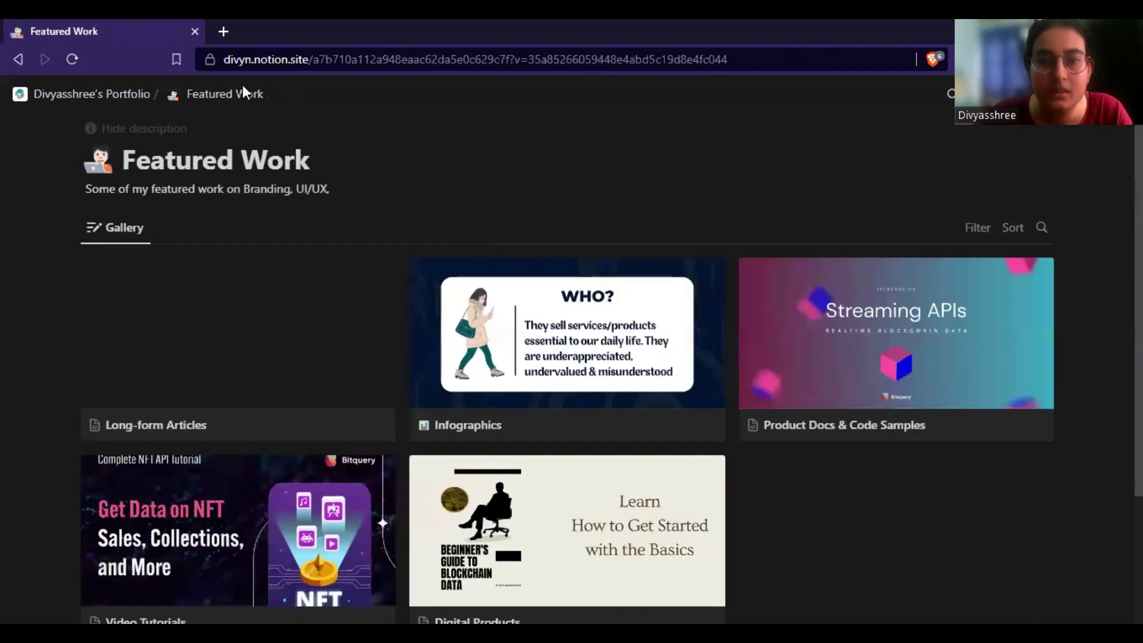
click(951, 93)
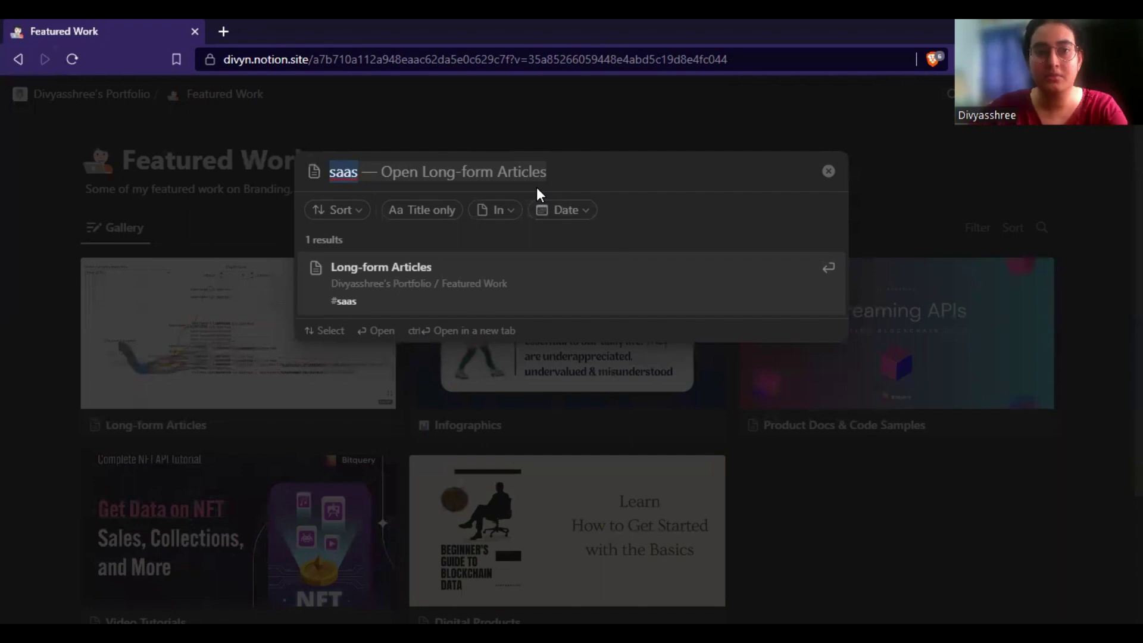
text(block)
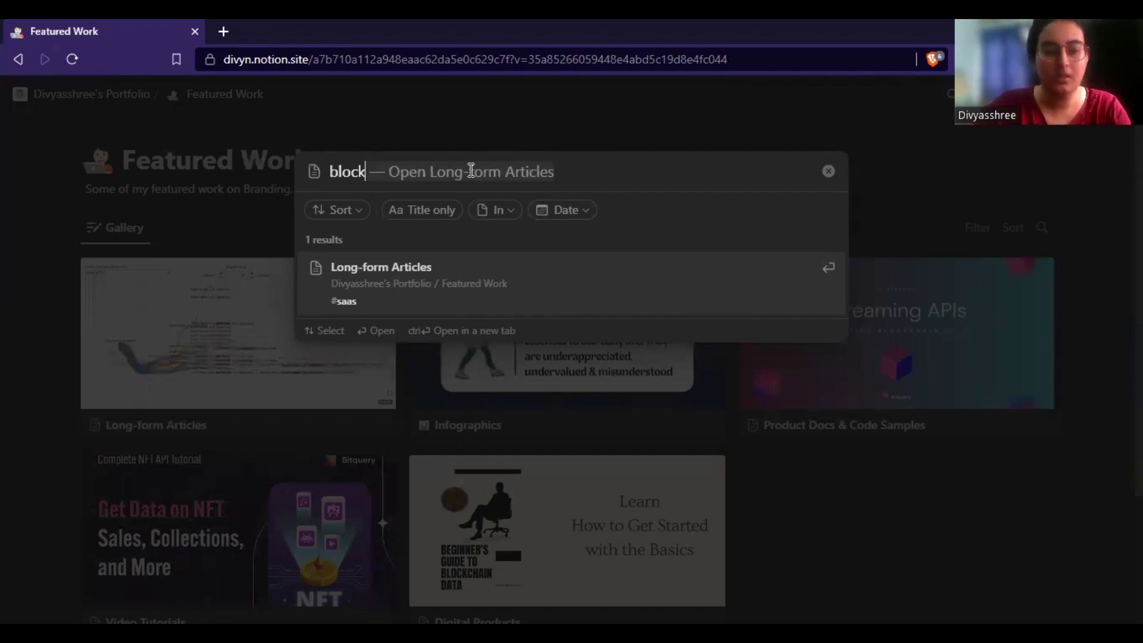
text(hain)
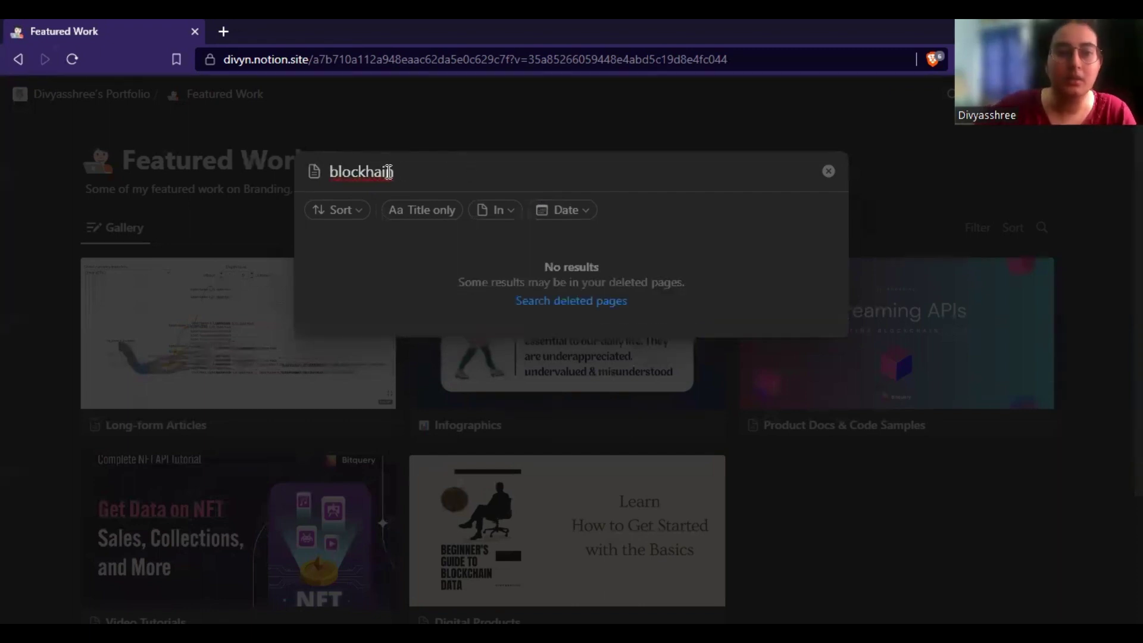
click(367, 172)
text(c)
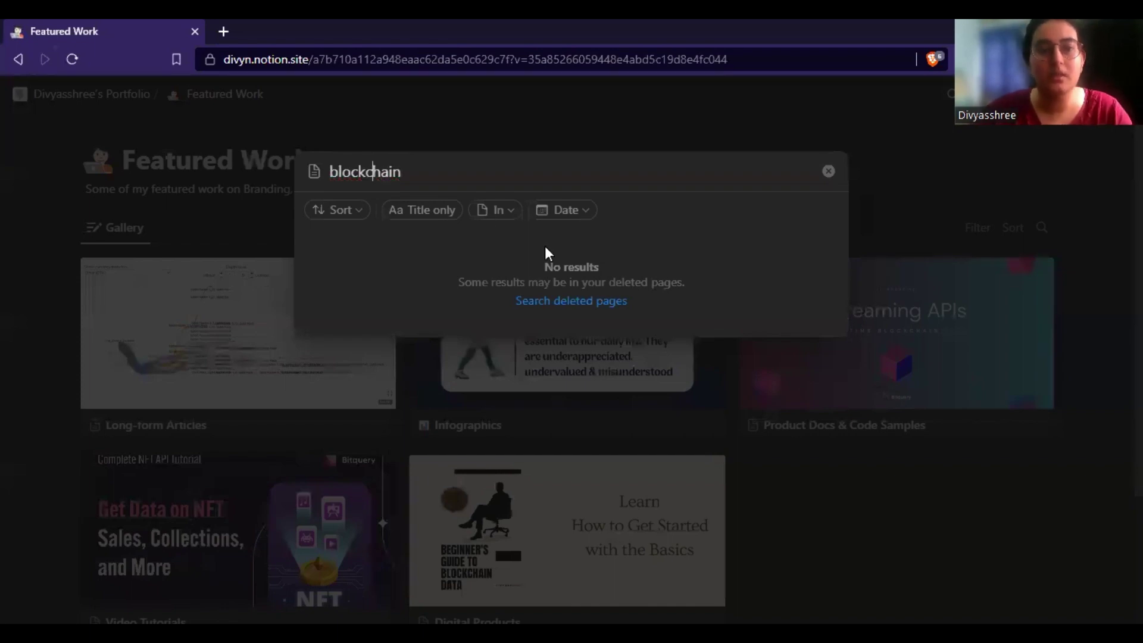